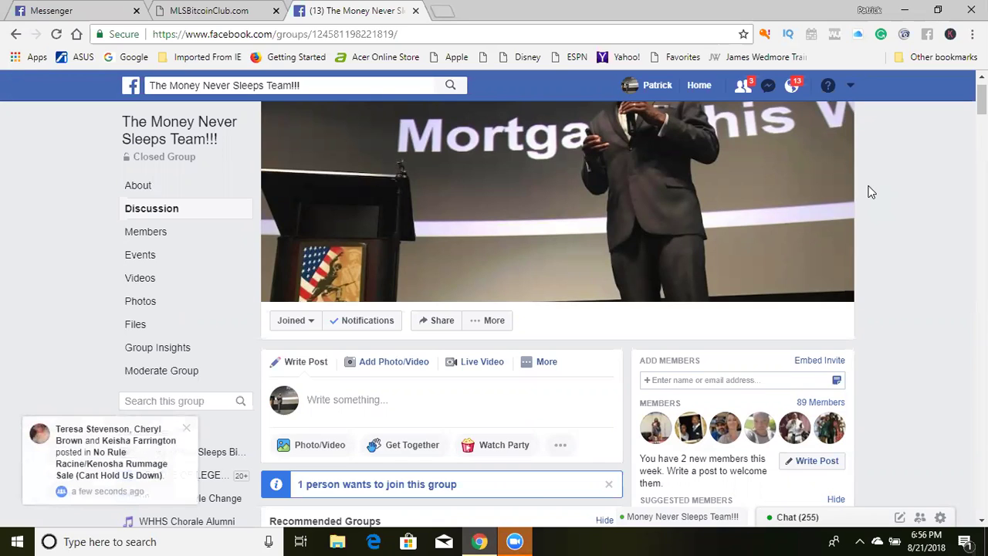
Open the rummage sale group post from the notification, then return to the News Feed.
click(194, 432)
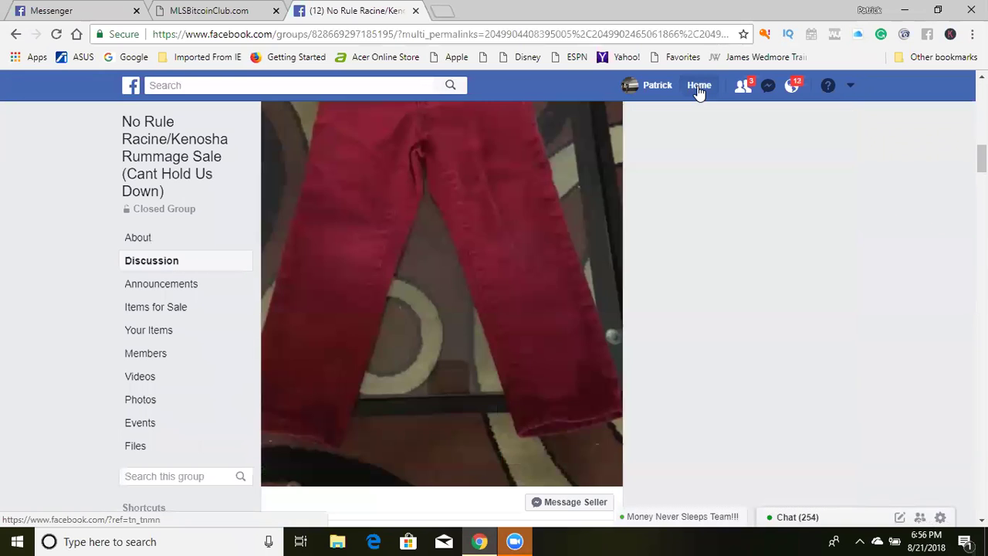
click(698, 91)
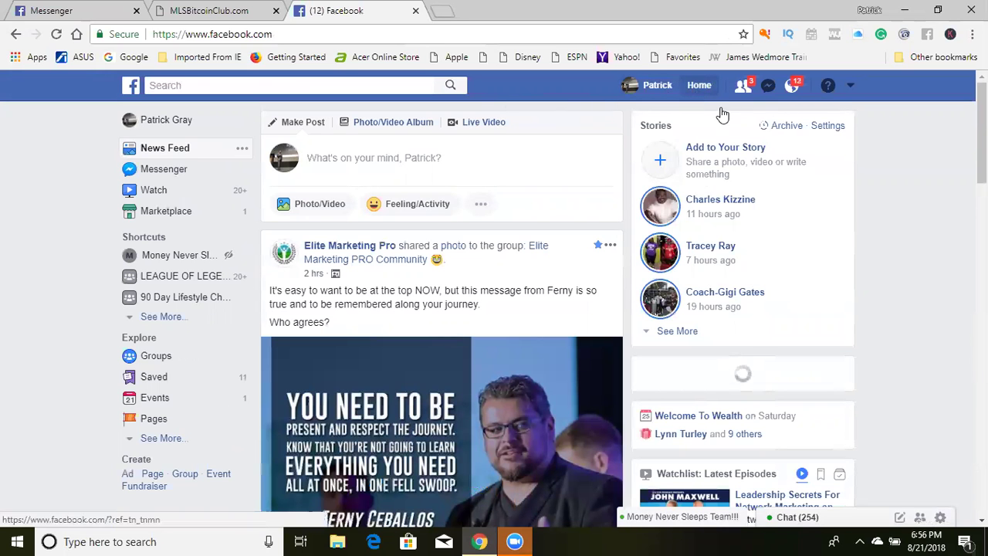
Open Groups from the sidebar and scroll down to the Your Groups list of joined groups.
click(156, 358)
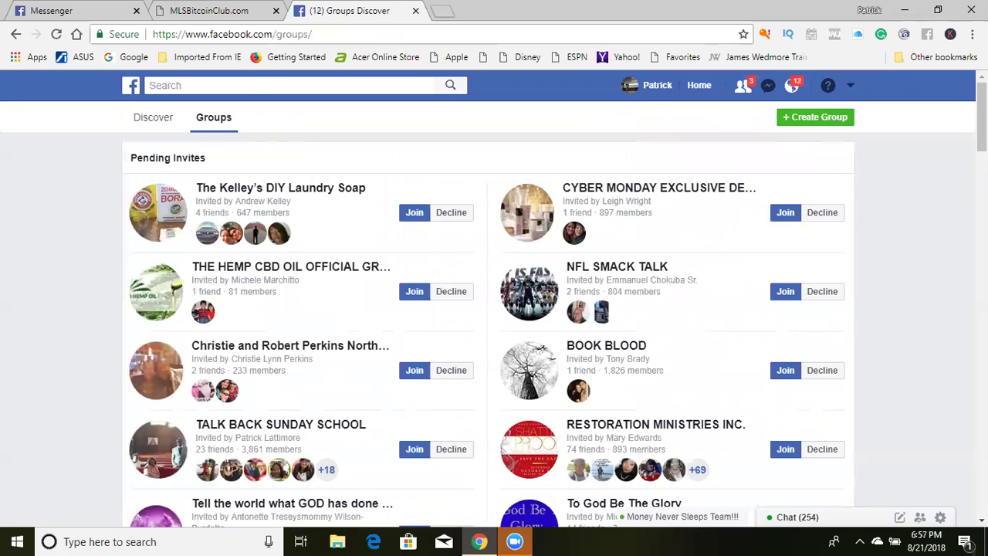
scroll(494, 324, down, 4)
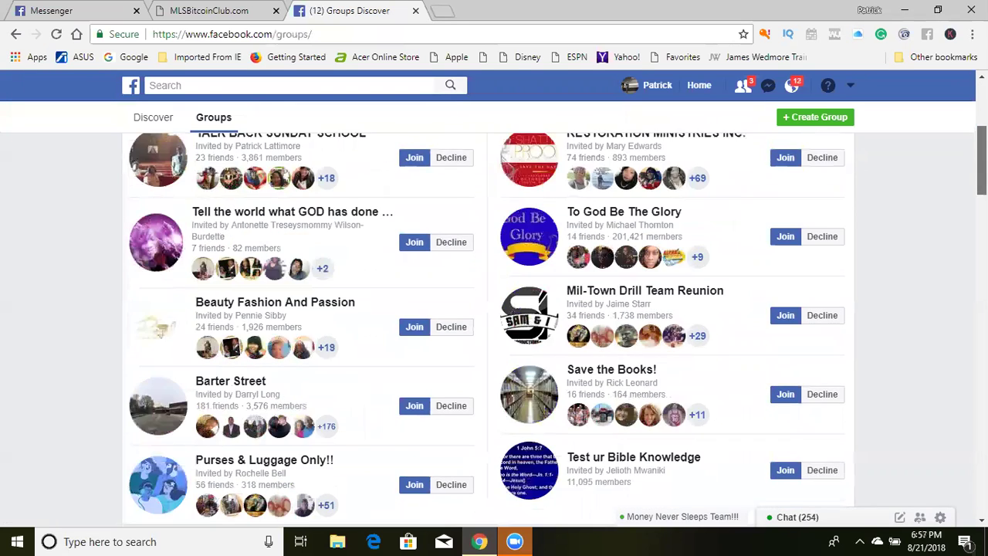
scroll(494, 324, down, 6)
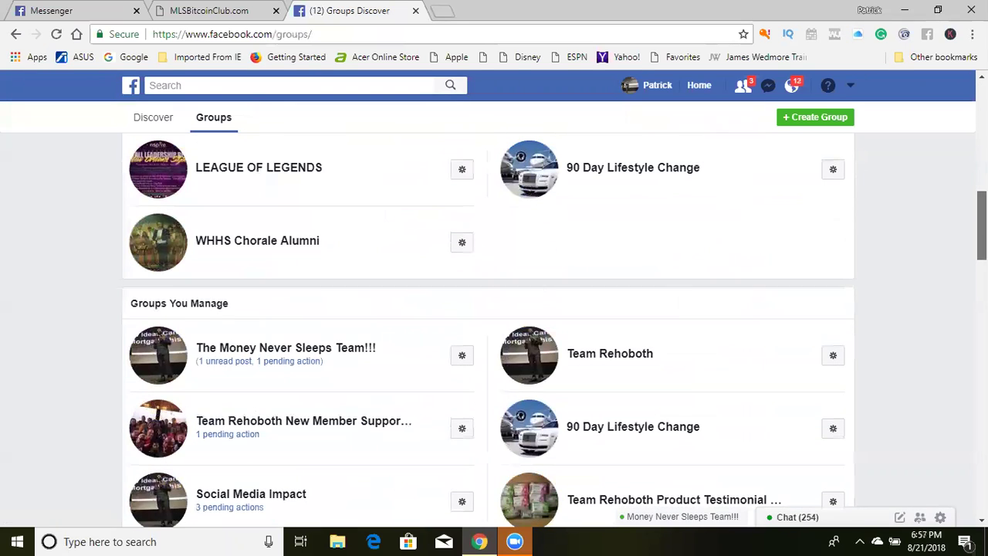
scroll(494, 324, down, 3)
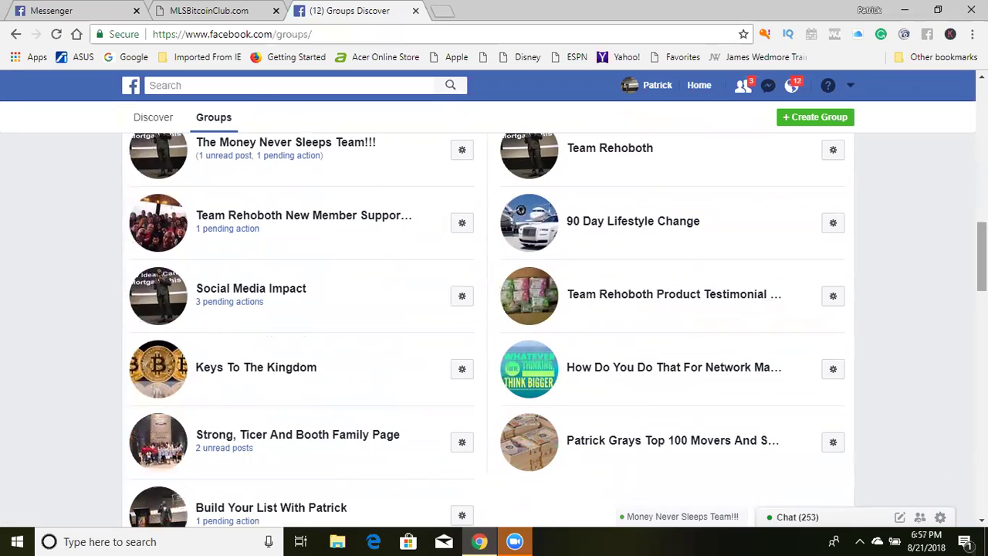
scroll(494, 324, up, 11)
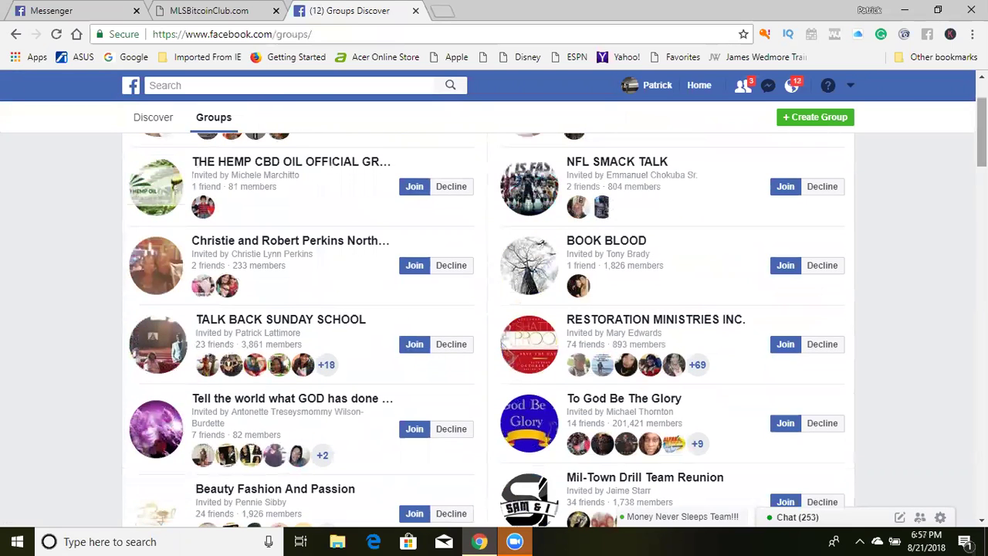
scroll(494, 324, up, 2)
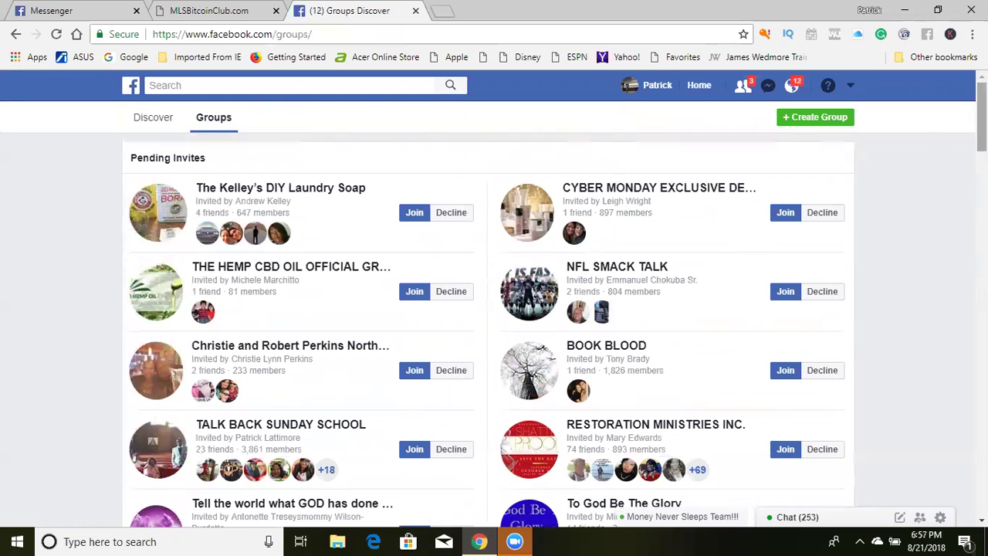
scroll(494, 324, down, 11)
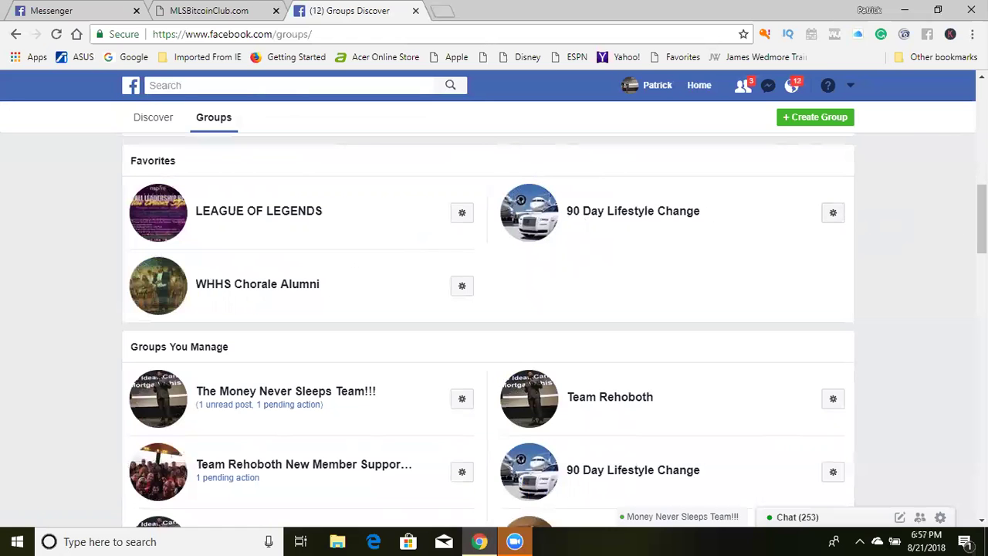
scroll(488, 309, down, 2)
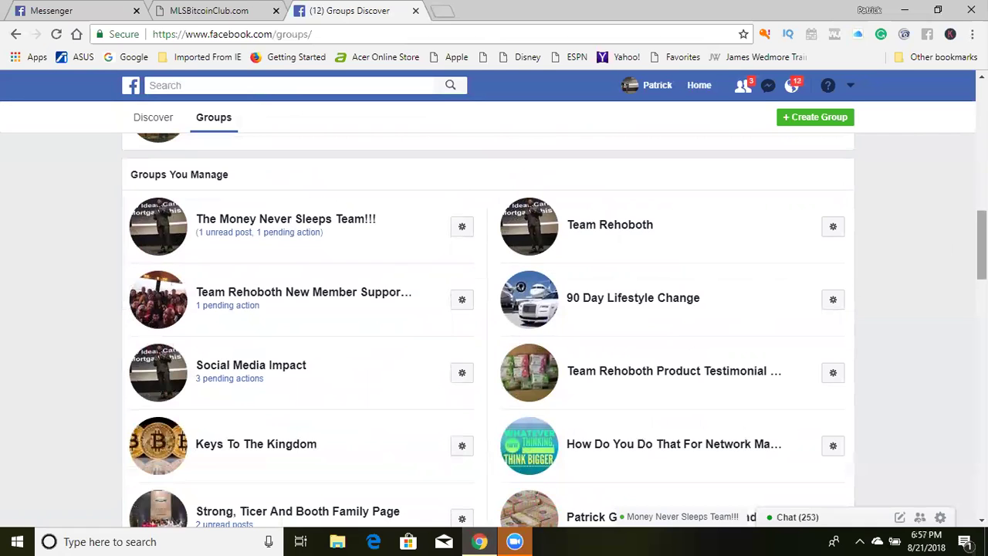
scroll(131, 392, down, 2)
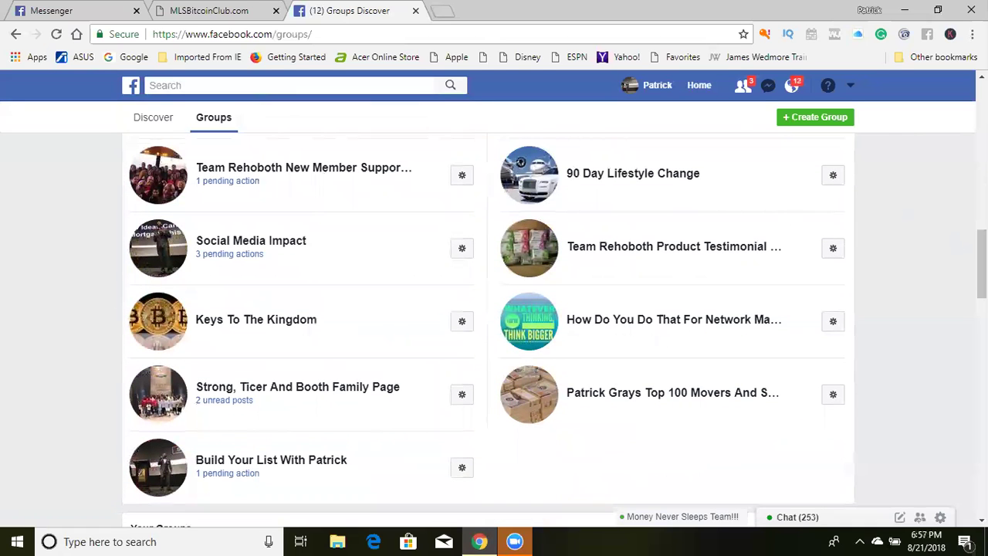
scroll(488, 315, down, 3)
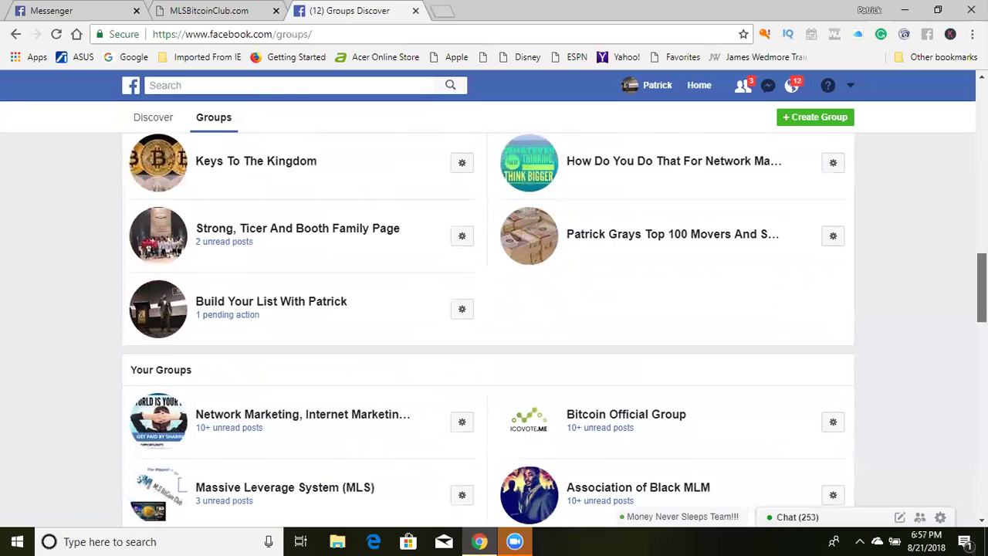
scroll(488, 331, down, 2)
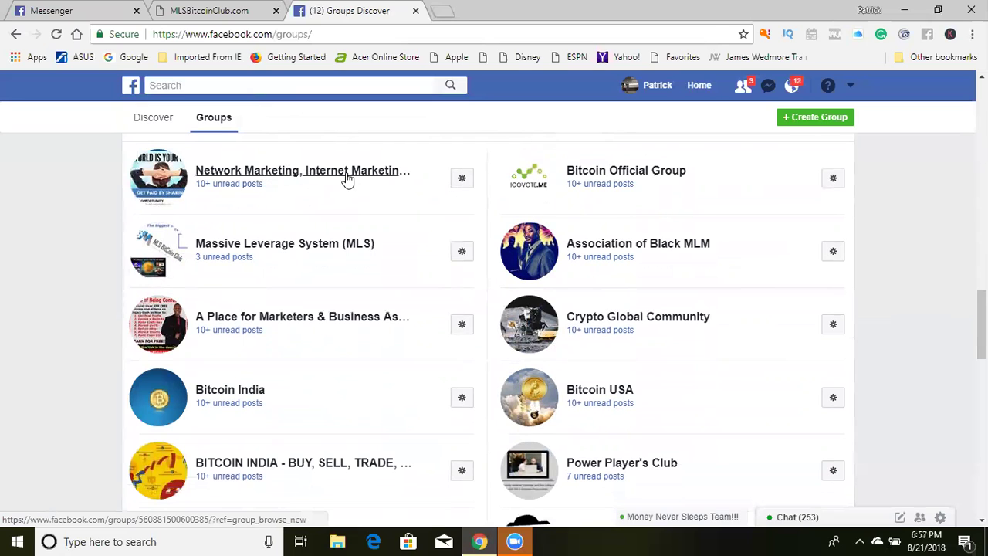
click(631, 171)
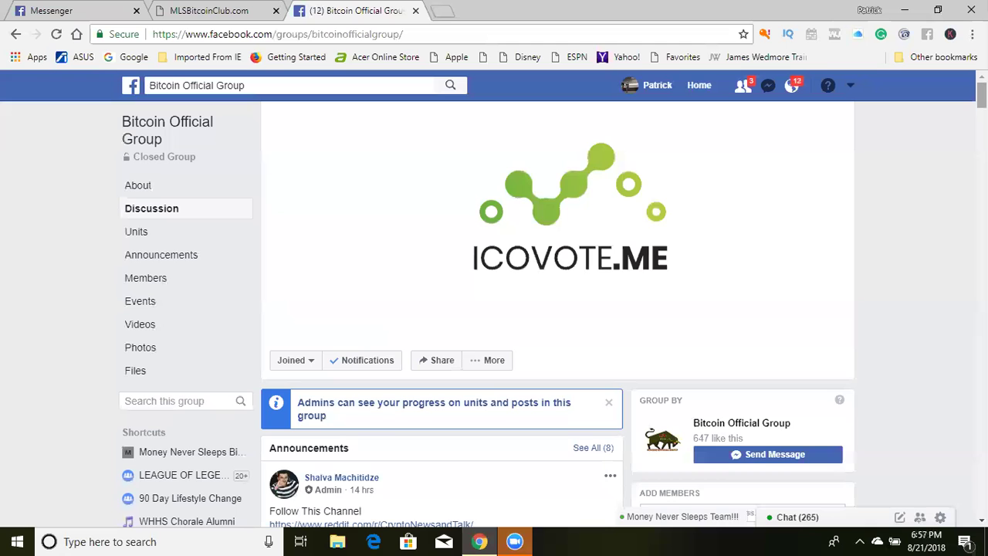
scroll(556, 309, down, 2)
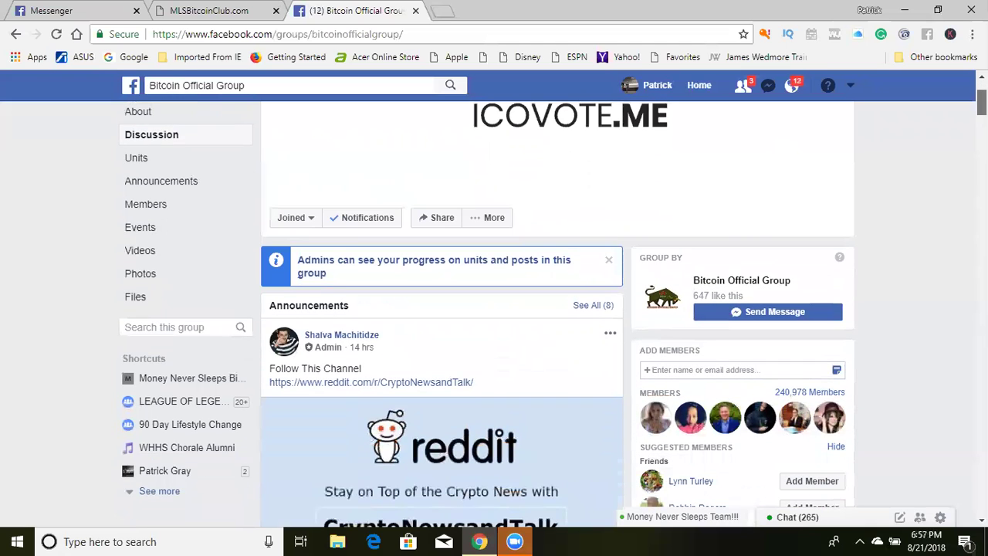
scroll(555, 309, down, 3)
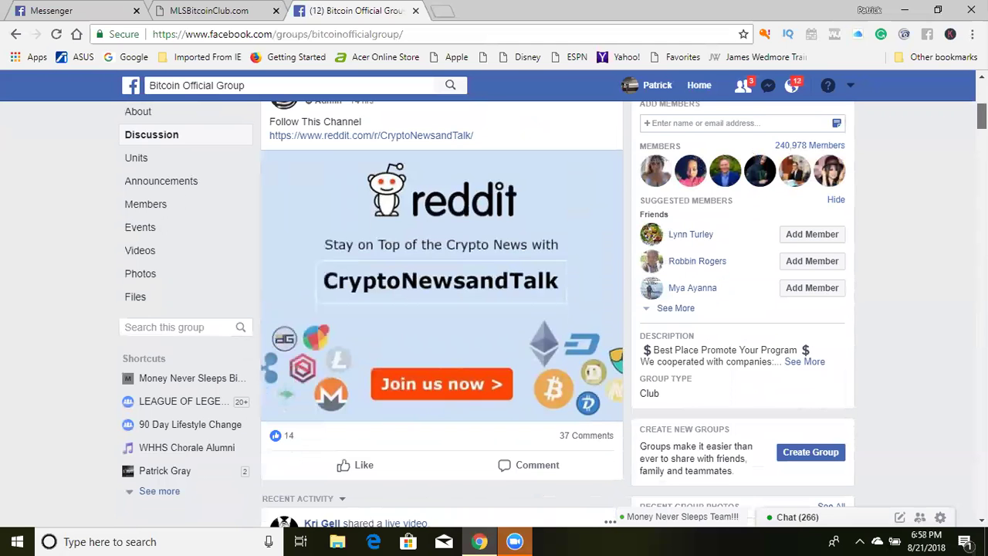
scroll(441, 309, down, 5)
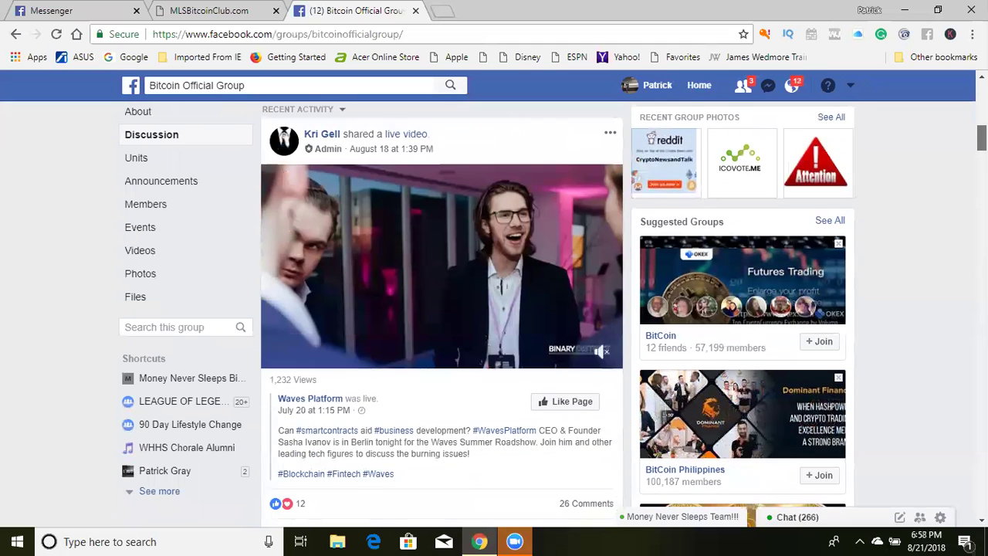
scroll(442, 309, up, 6)
scroll(327, 147, up, 4)
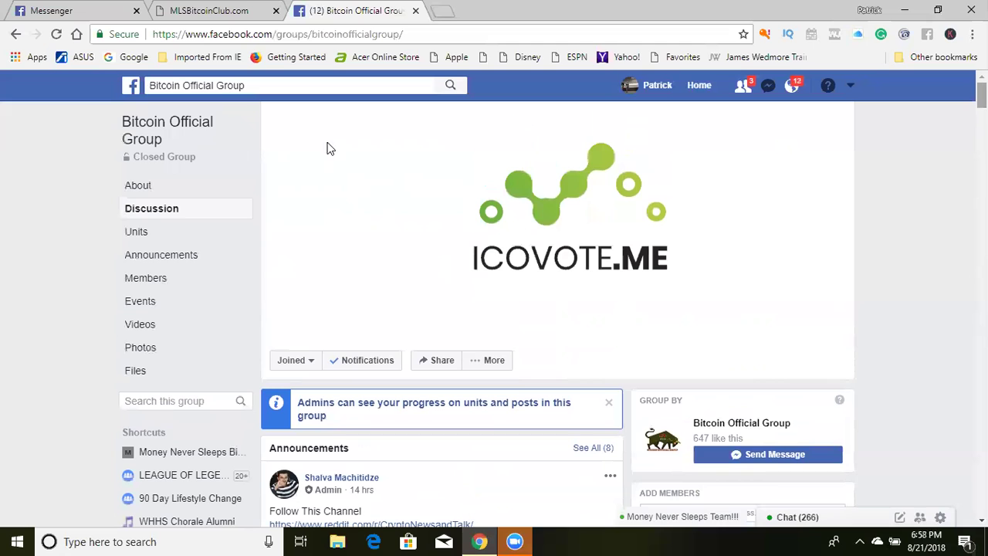
click(13, 35)
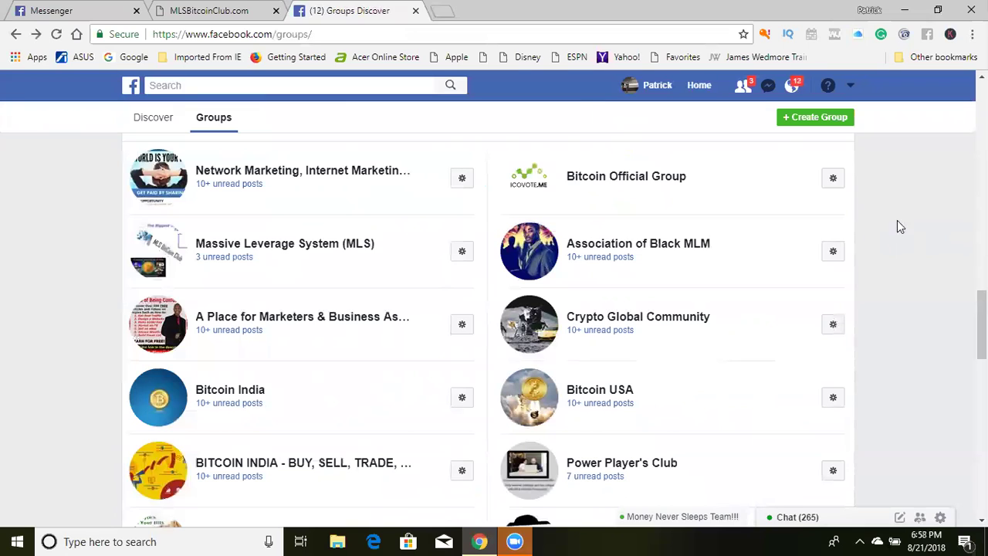
Open the Association of Black MLM group and check the composer's extra post types.
click(646, 246)
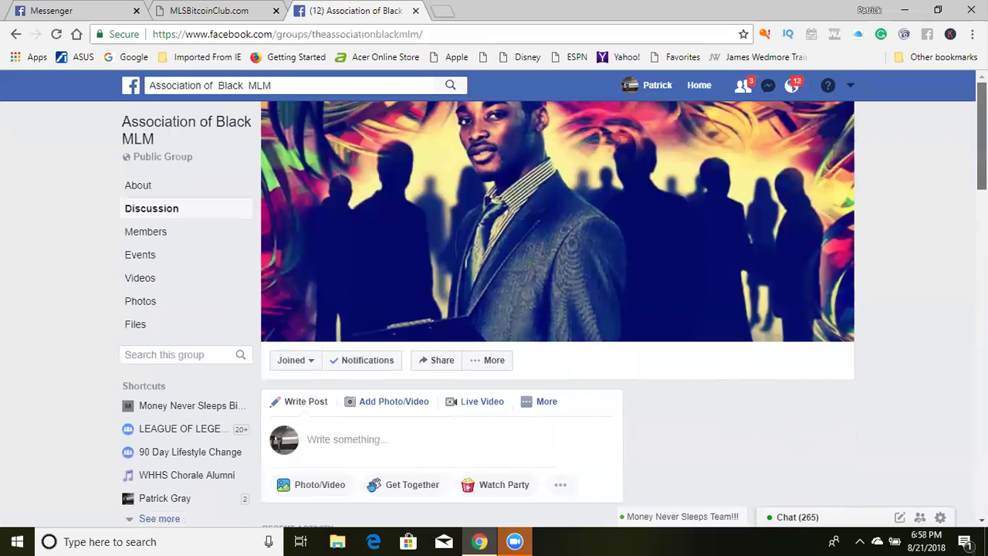
scroll(556, 309, down, 1)
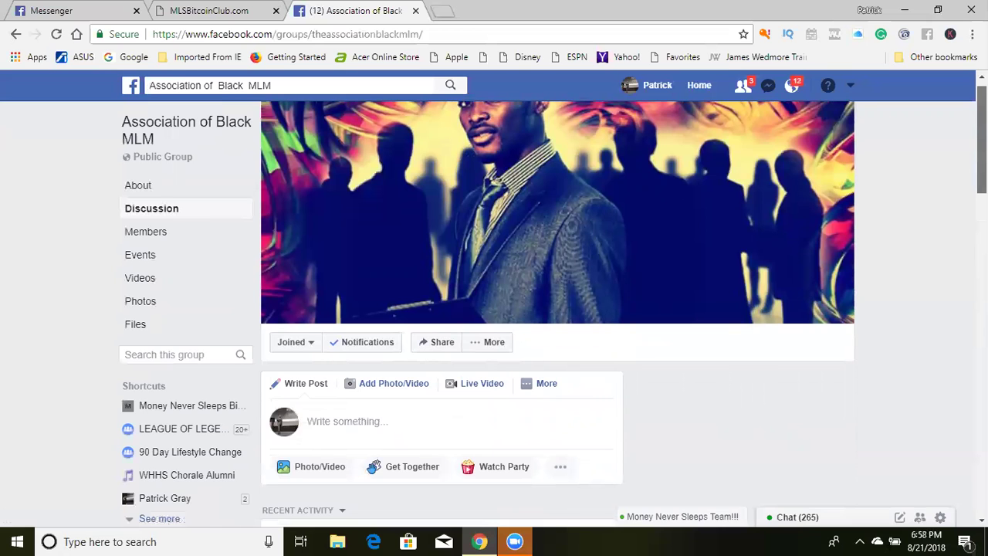
scroll(556, 309, down, 5)
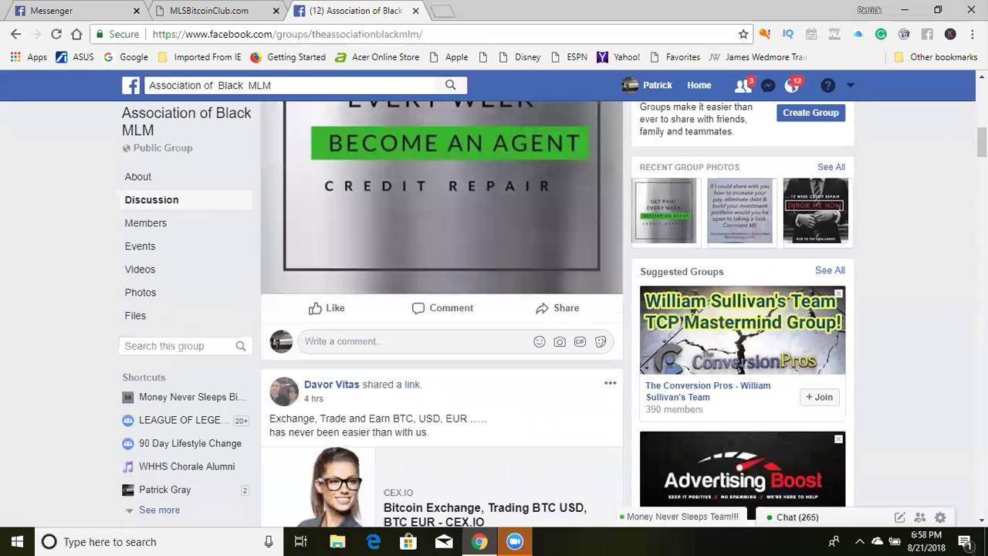
scroll(556, 309, up, 4)
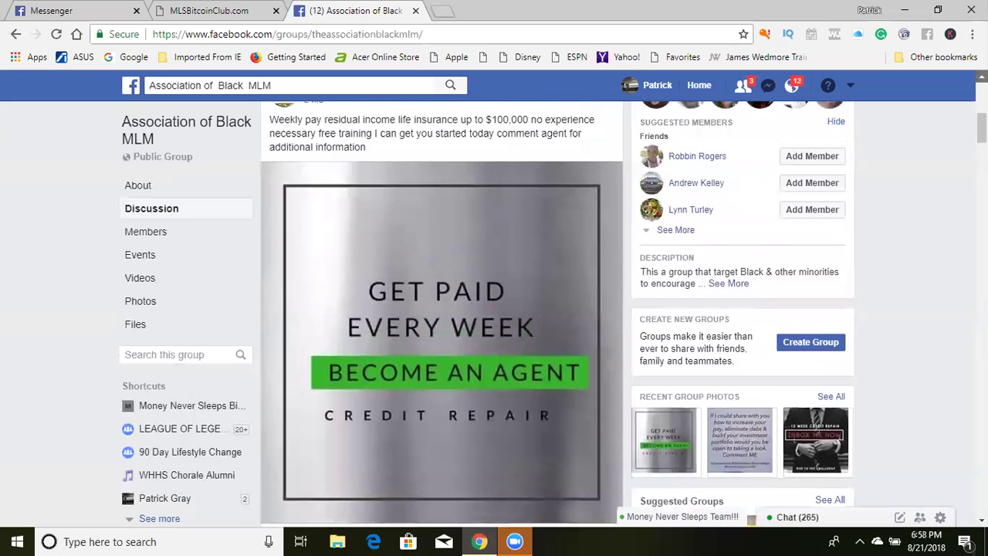
scroll(449, 356, up, 3)
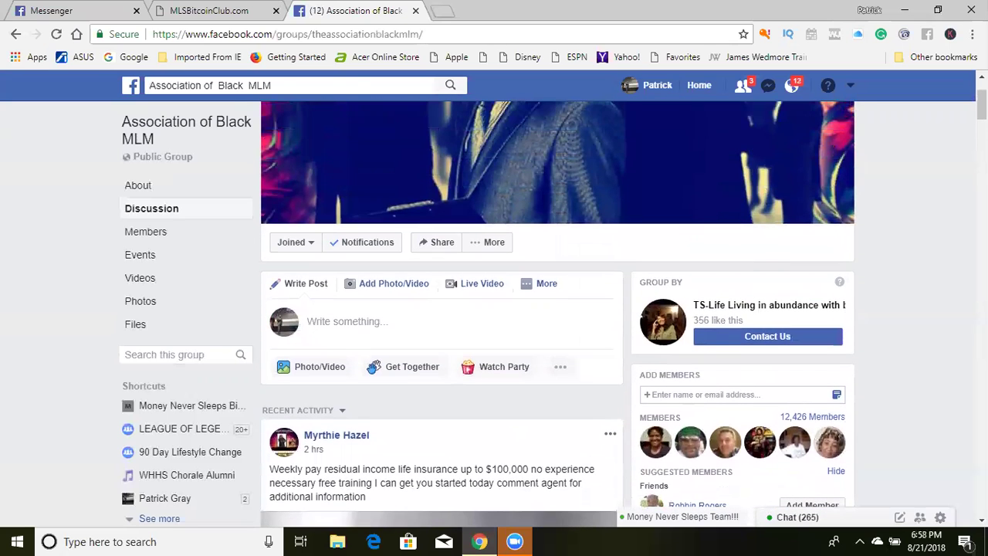
click(560, 367)
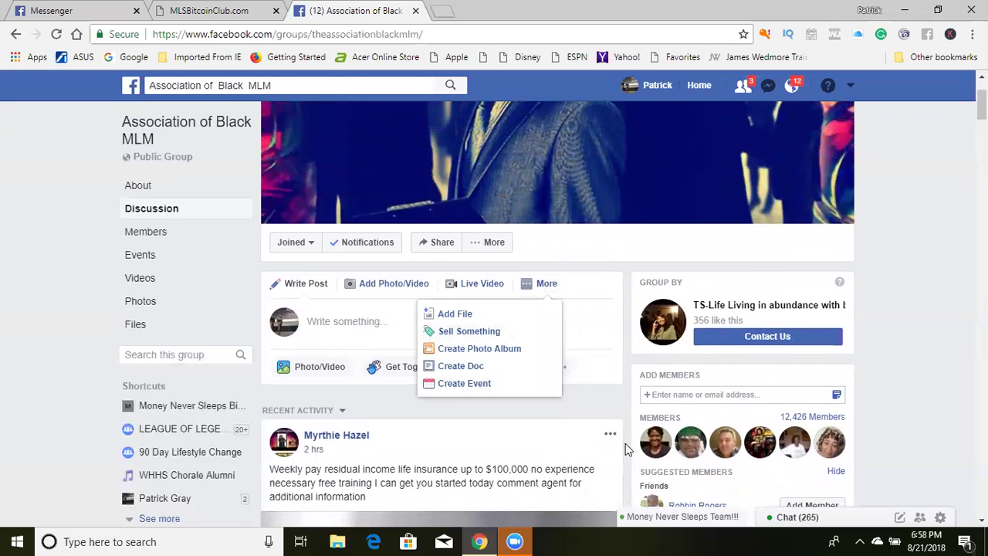
click(523, 387)
Start a Watch Party post reading 'Biggest Secret On The Internet', capitalising 'Secret'.
click(498, 369)
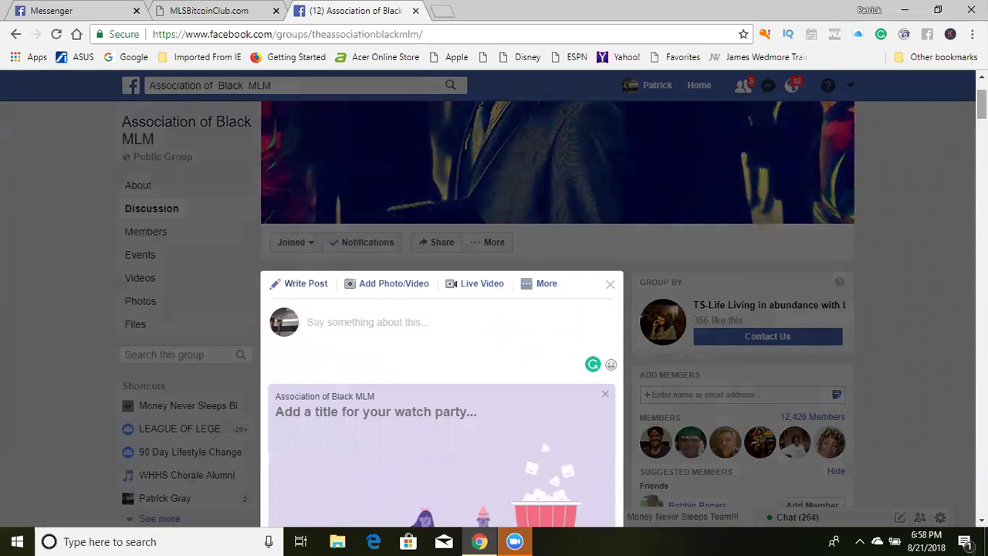
scroll(980, 108, down, 2)
scroll(442, 309, down, 1)
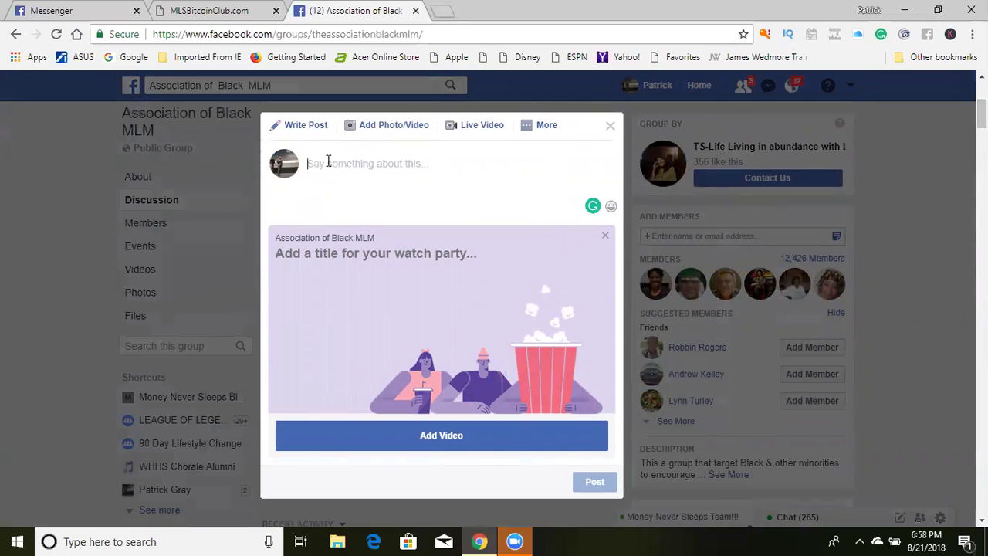
text(Biggest )
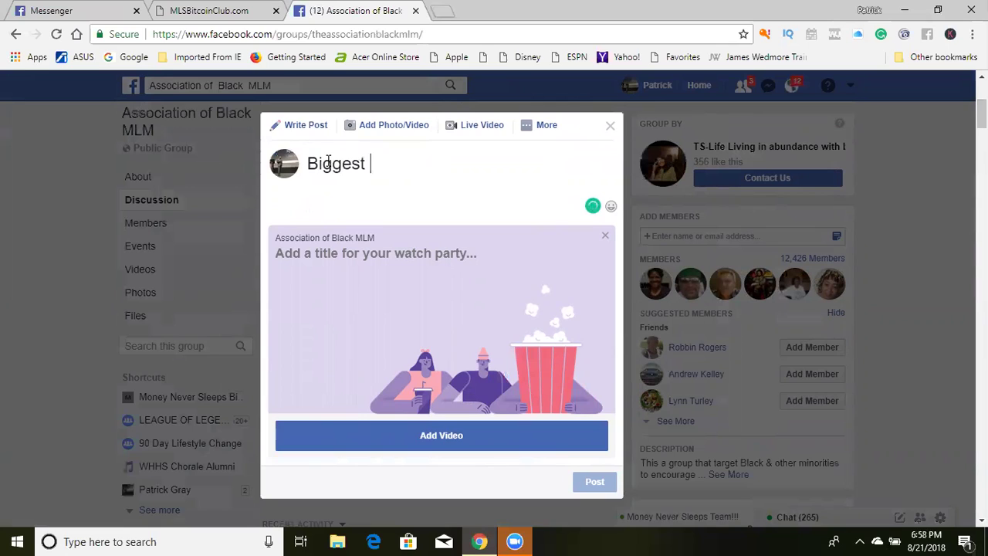
text(secret On The I nternet)
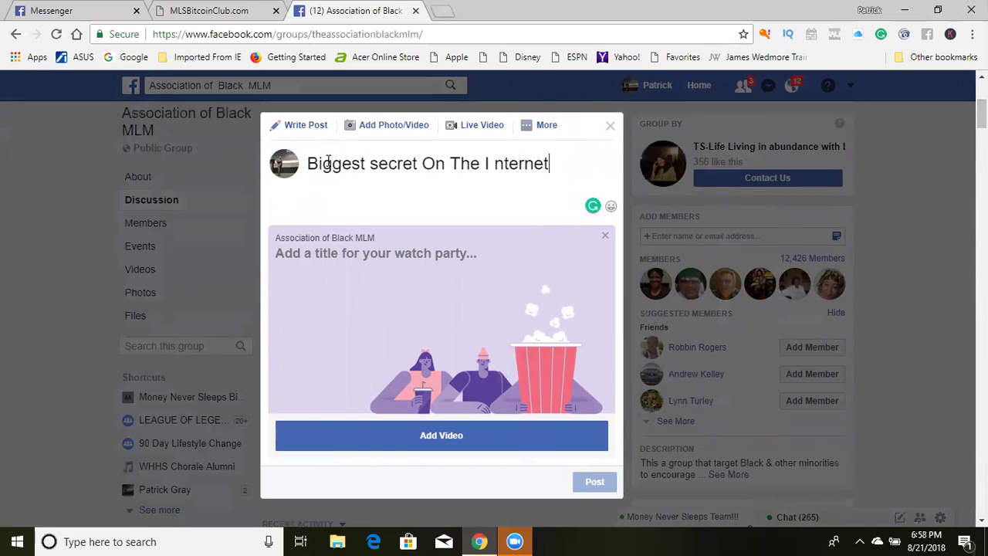
click(376, 164)
key(BackSpace)
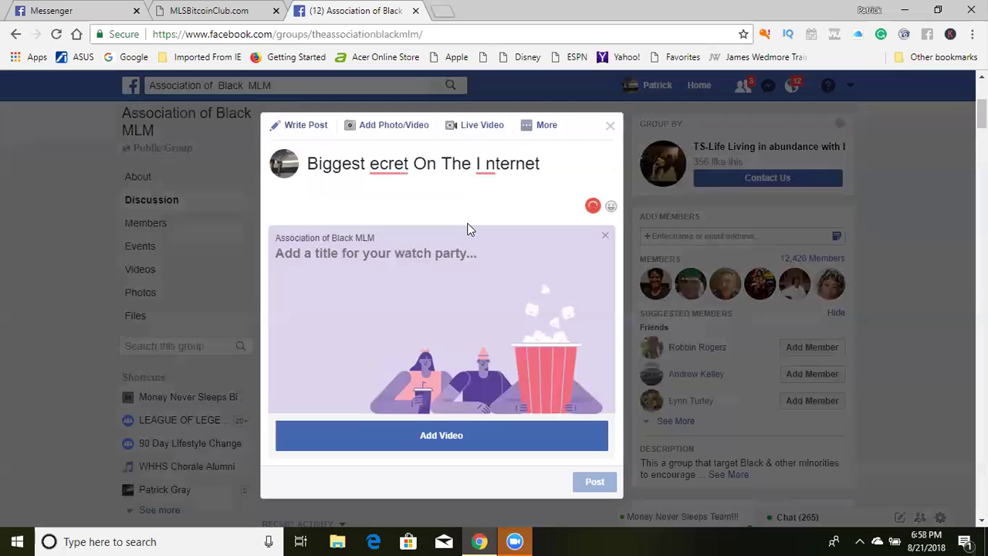
text(S)
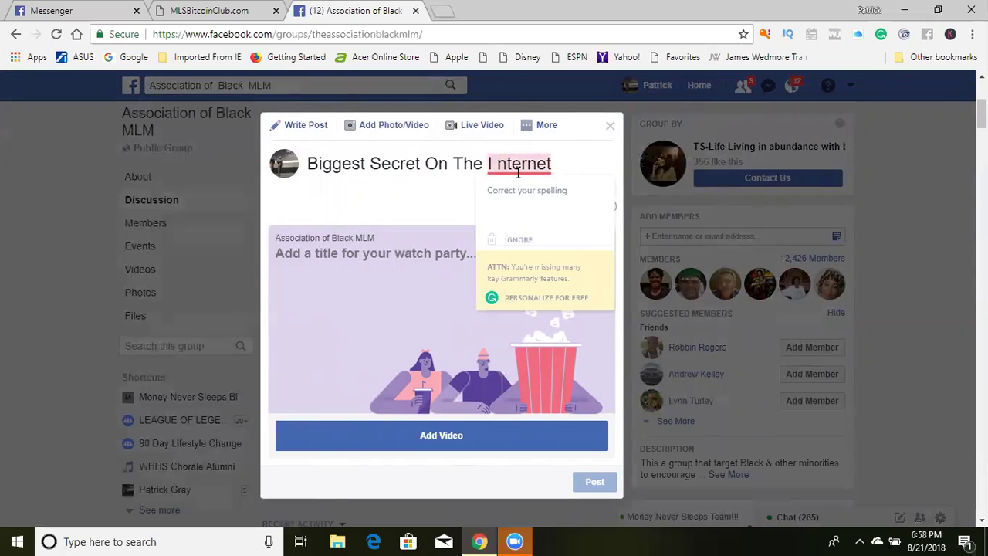
Accept the 'Internet' spelling fix and title the watch party '100% Instant Payments'.
click(495, 166)
key(BackSpace)
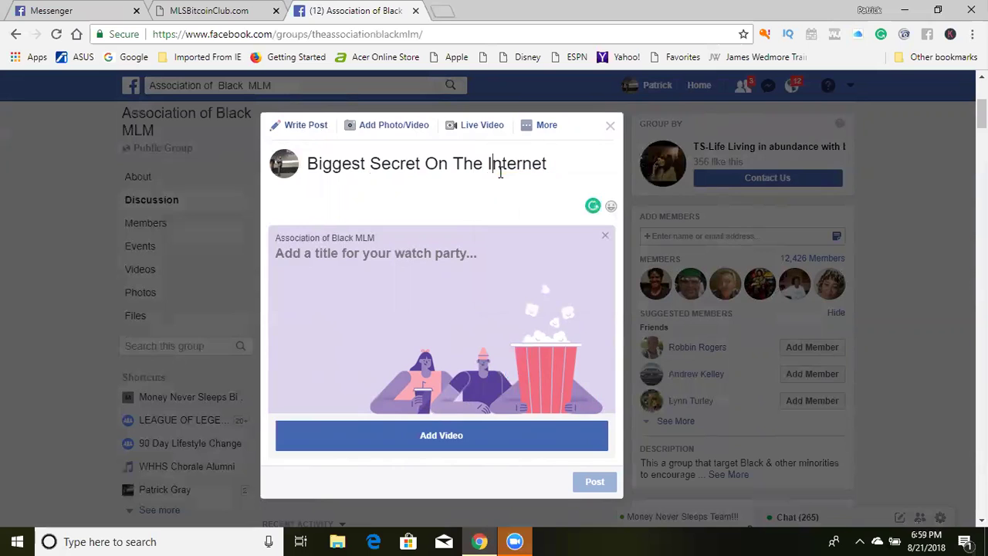
click(323, 256)
text(1)
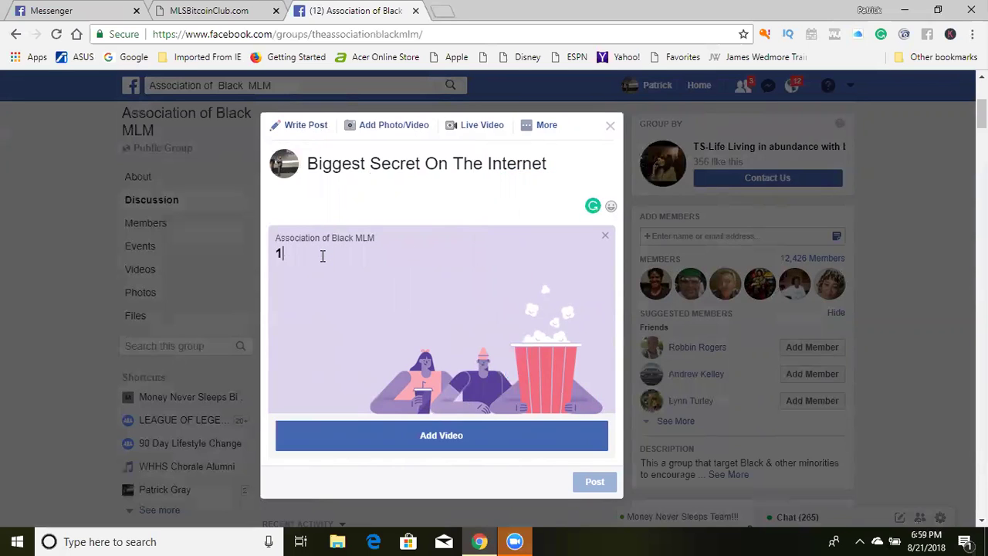
text(00% Instant Payments...)
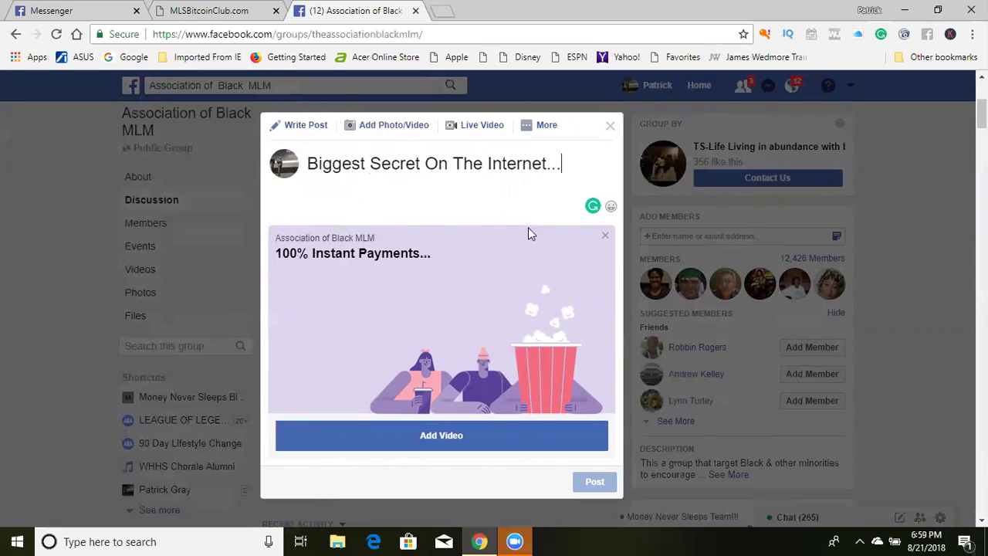
In the Add Videos dialog, browse the Watched videos list, then switch to the group's videos.
click(440, 437)
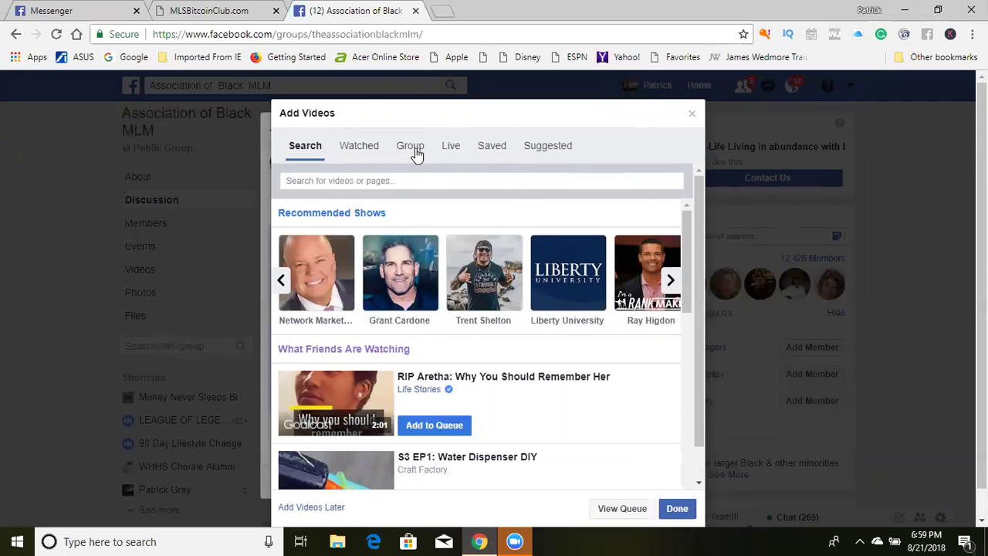
click(364, 150)
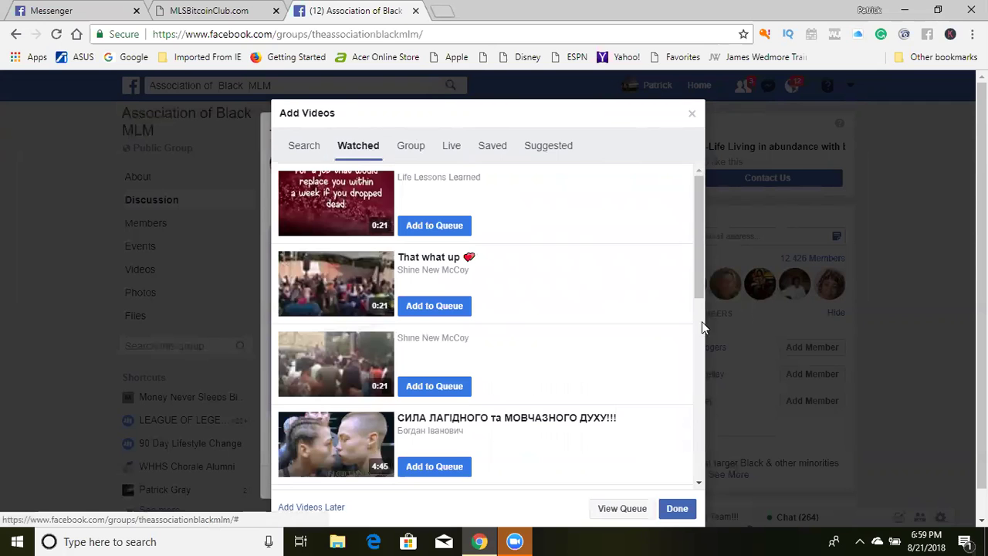
drag(702, 483, 701, 483)
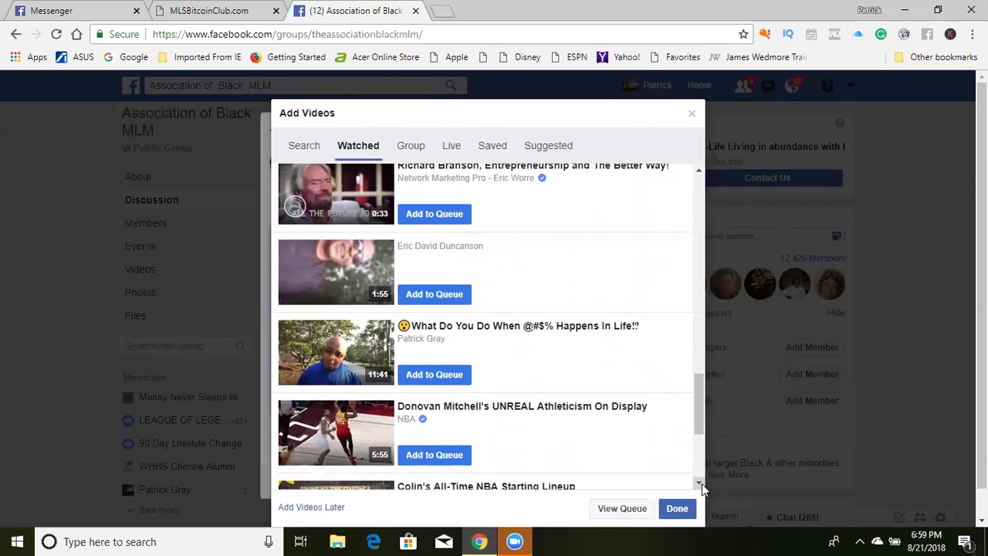
scroll(701, 483, down, 3)
scroll(702, 483, down, 3)
scroll(701, 483, down, 3)
scroll(702, 483, down, 3)
scroll(702, 483, down, 3)
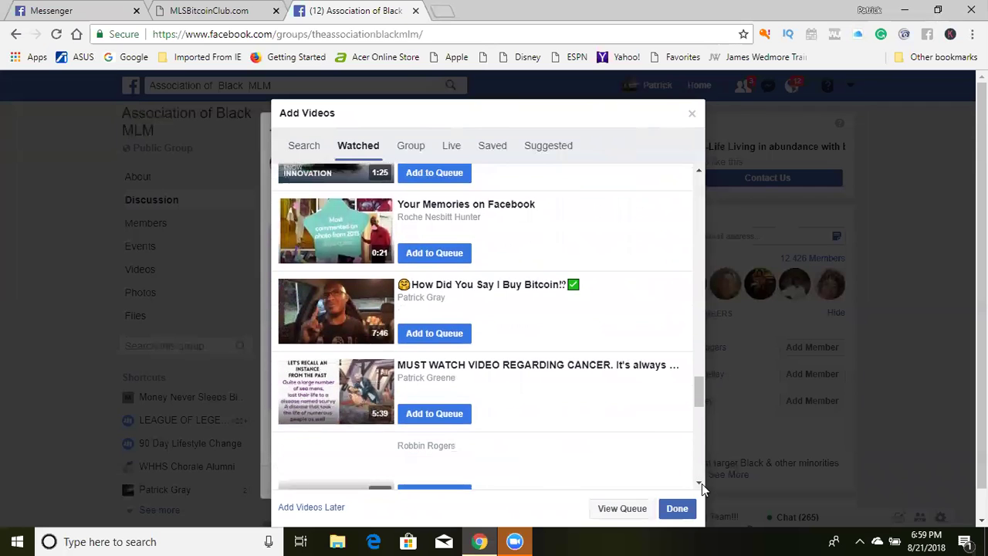
scroll(702, 484, down, 3)
scroll(702, 483, down, 4)
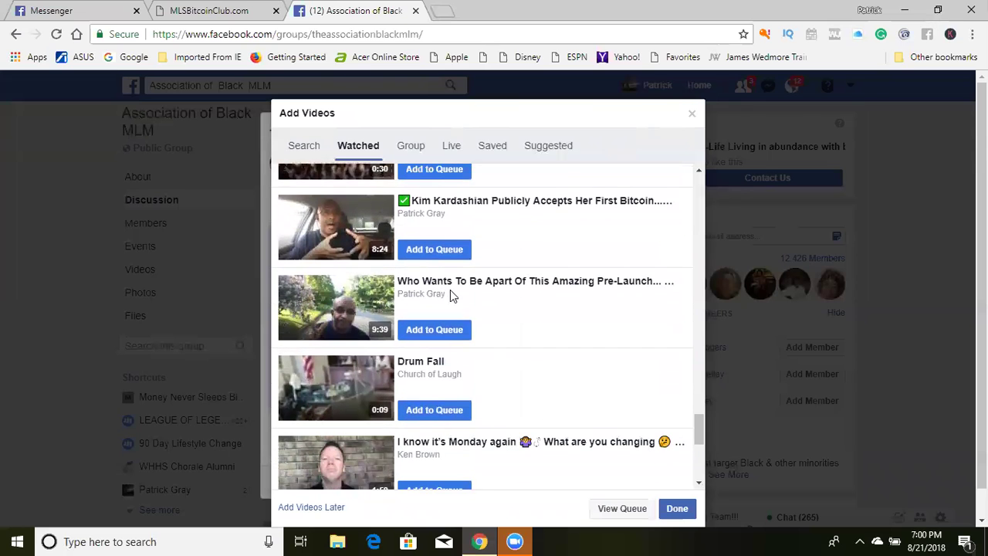
click(411, 151)
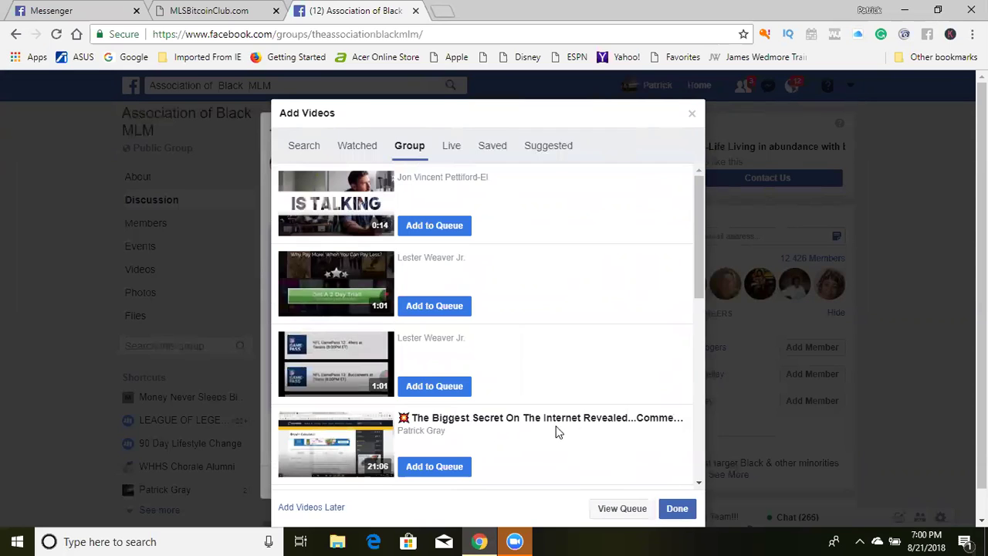
Queue the 21:06 'Biggest Secret On The Internet Revealed...' video and confirm with Done.
click(699, 482)
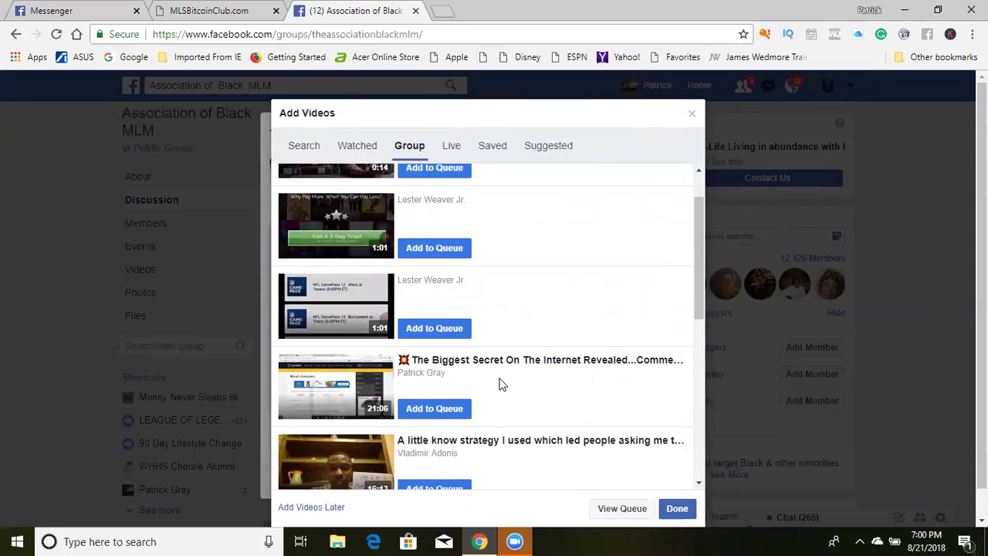
click(435, 408)
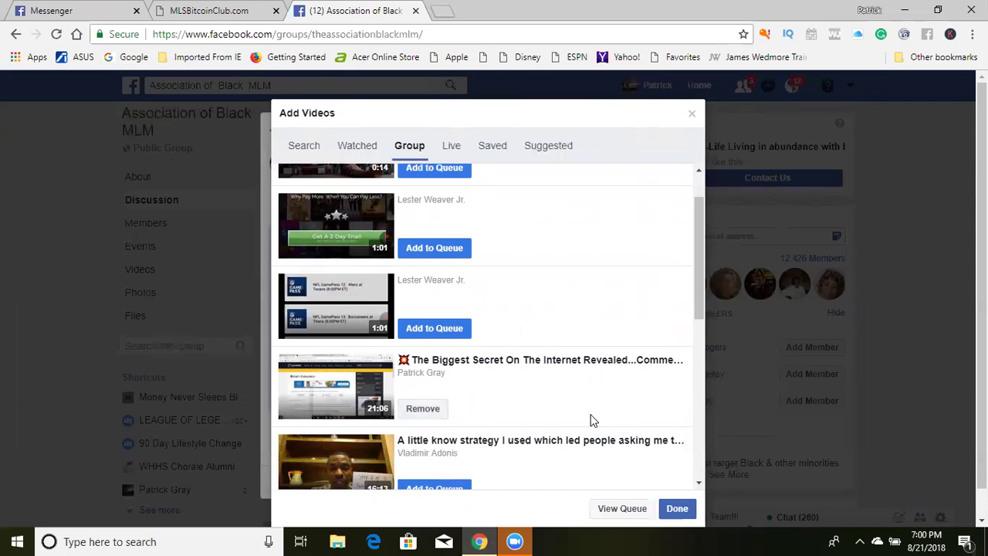
click(676, 509)
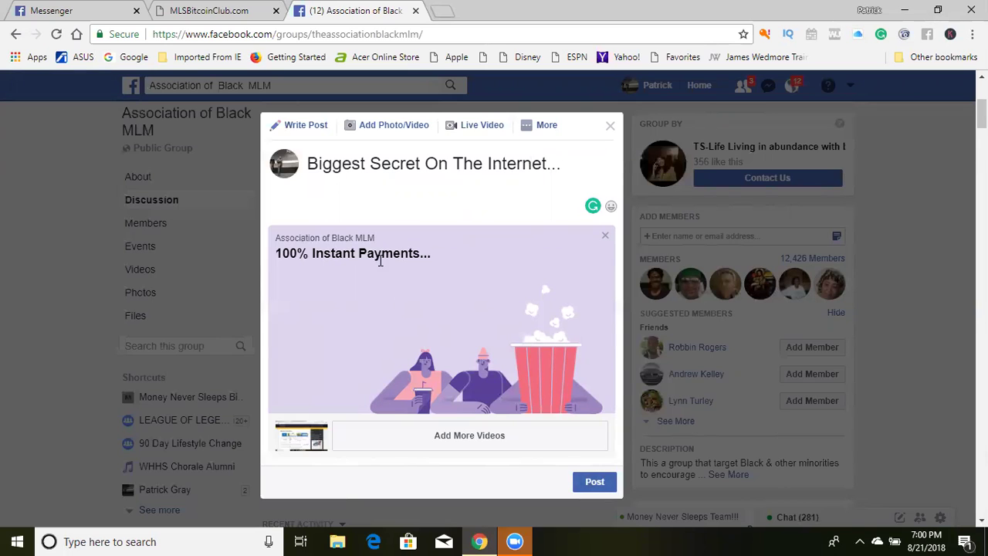
Post the Watch Party to start it in the Association of Black MLM group.
click(593, 483)
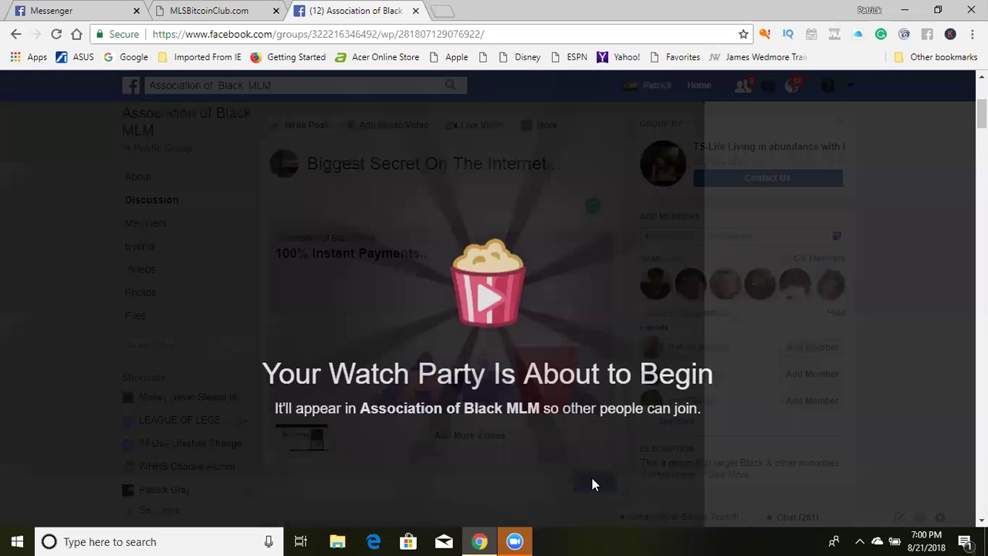